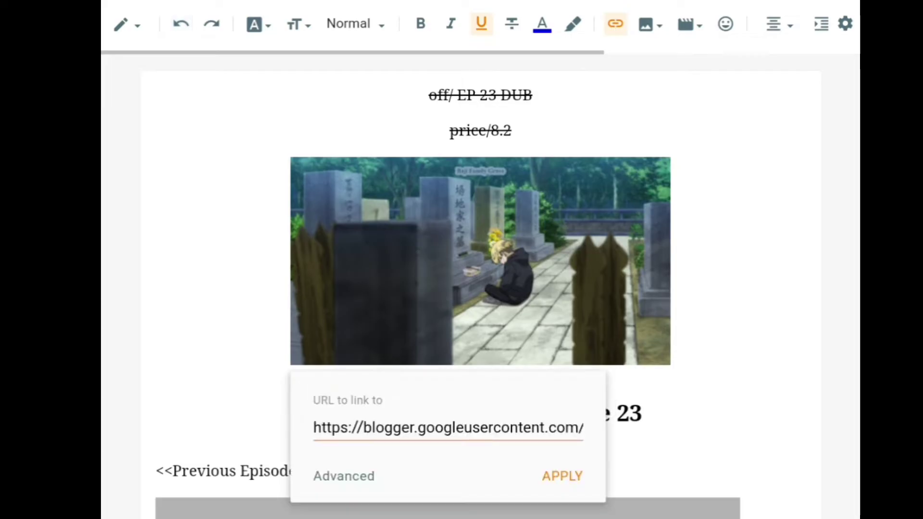
- Open the Episode 1 Demon Slayer season 2 post, with its heading and two 'CLICK HERE' links
double_click(447, 427)
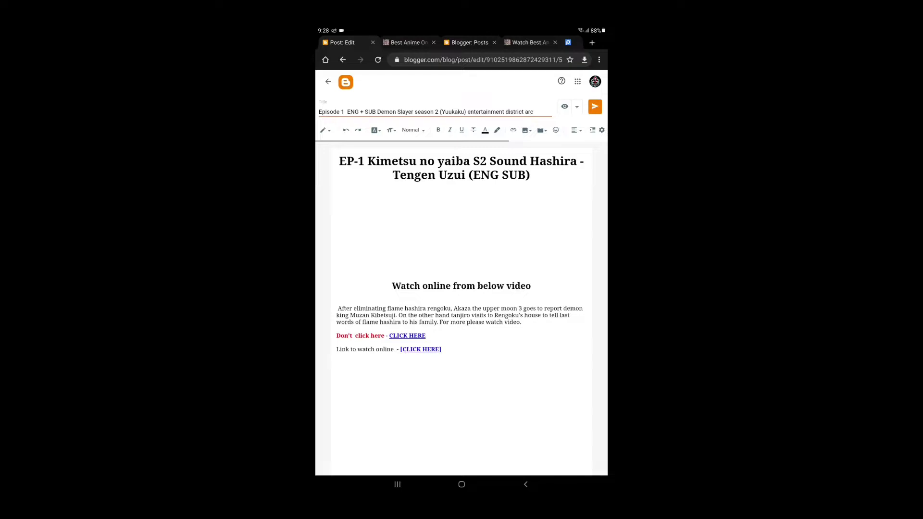
- Check the Episode 1 cover image's properties without changing anything
left_click(461, 228)
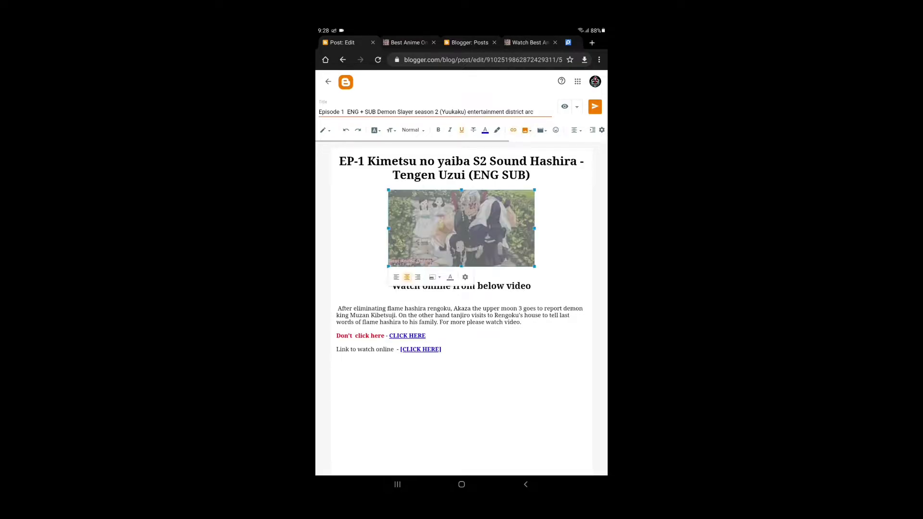
left_click(465, 277)
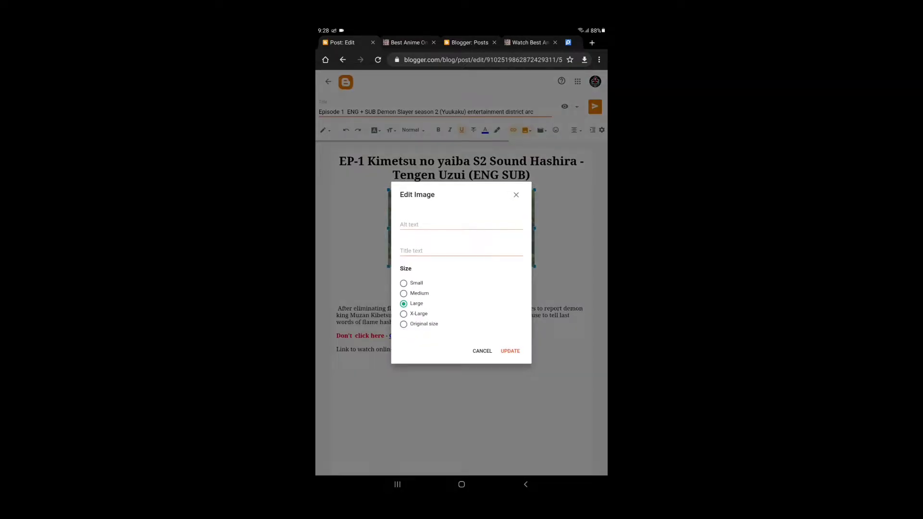
left_click(509, 351)
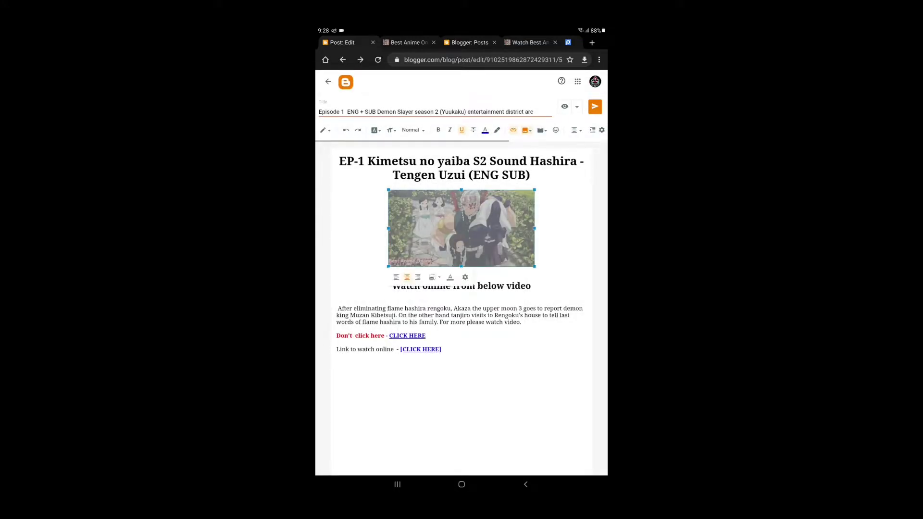
left_click(461, 274)
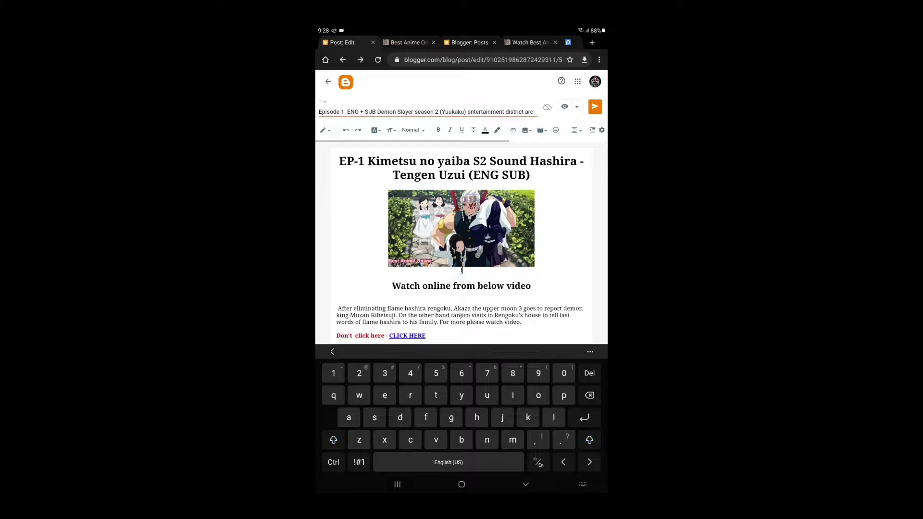
- Copy the cover image's googleusercontent link address from its link popup
left_click(589, 396)
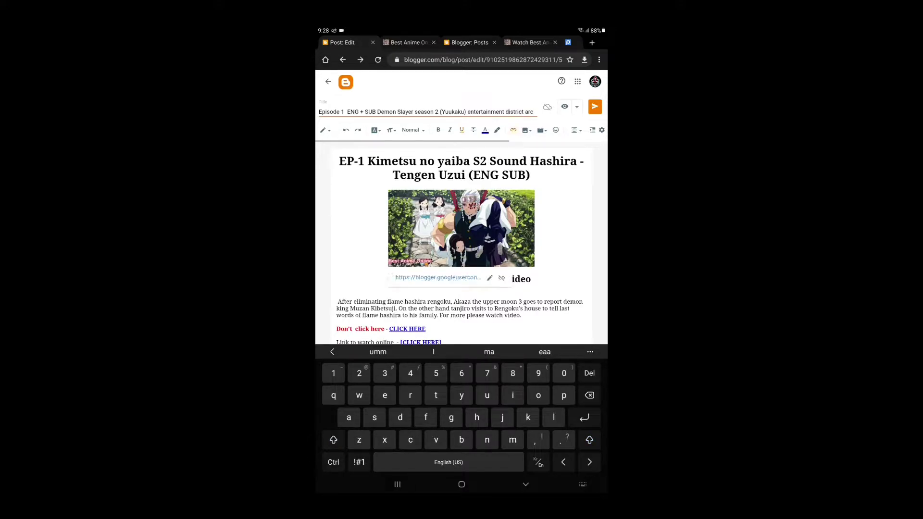
left_click(489, 278)
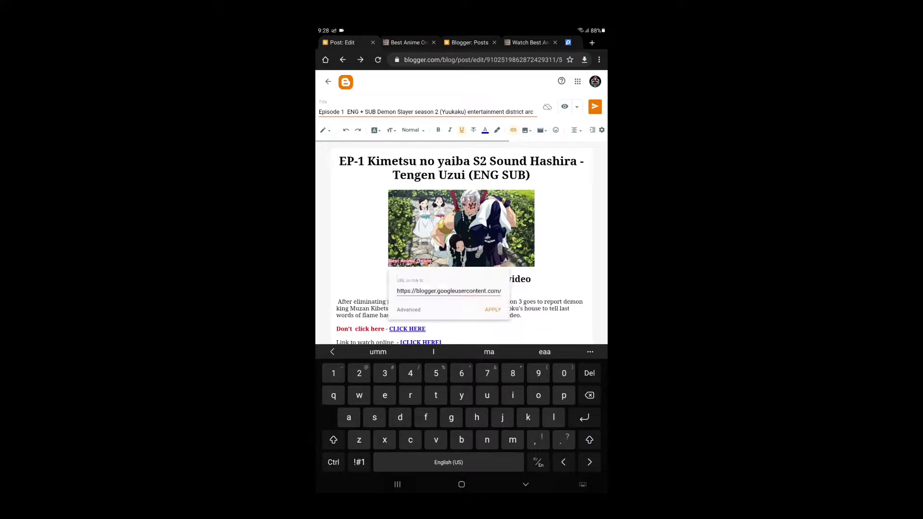
double_click(448, 290)
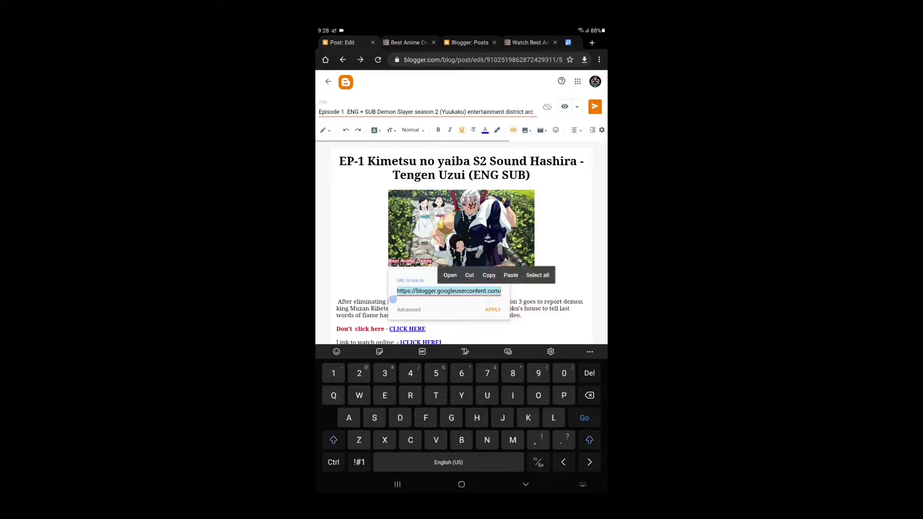
left_click(511, 275)
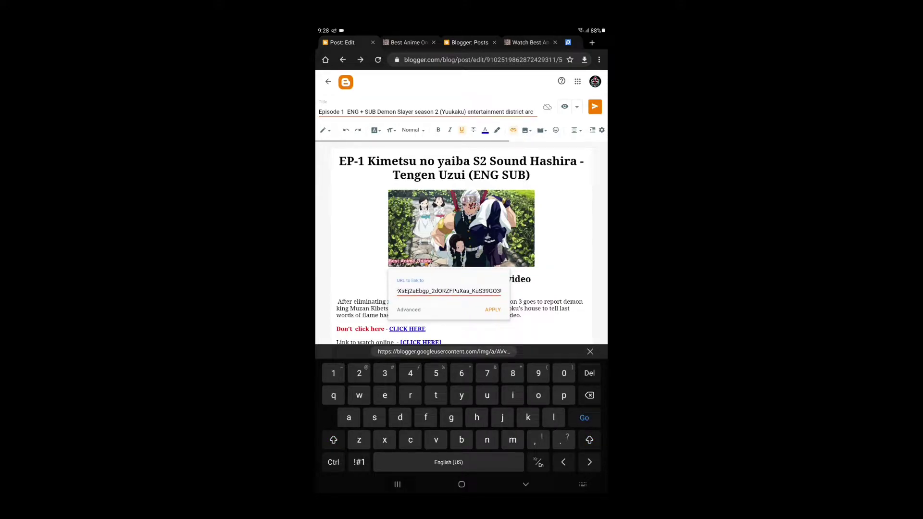
double_click(448, 291)
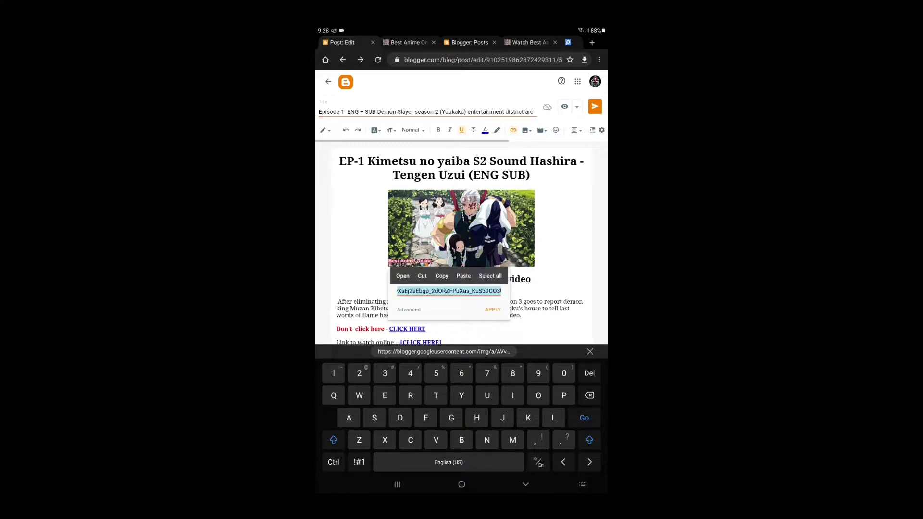
left_click(463, 276)
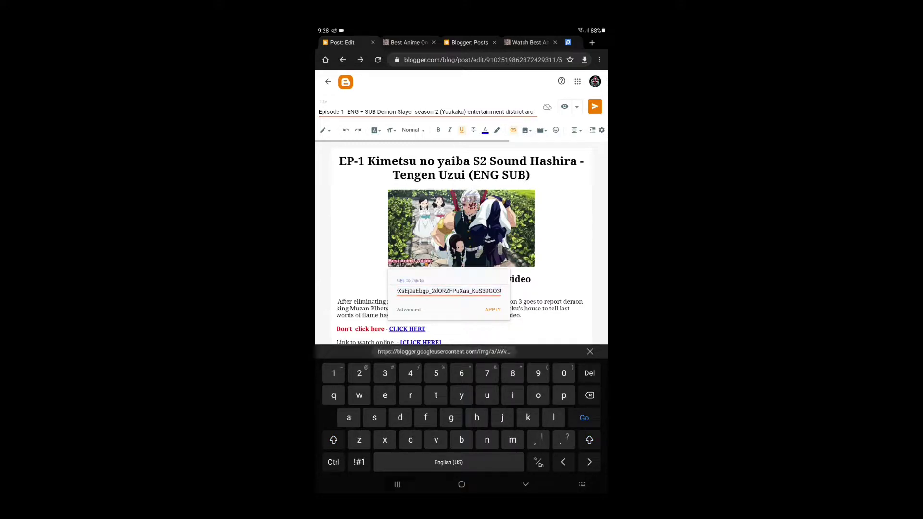
left_click(493, 310)
scroll(469, 42, "right", 2)
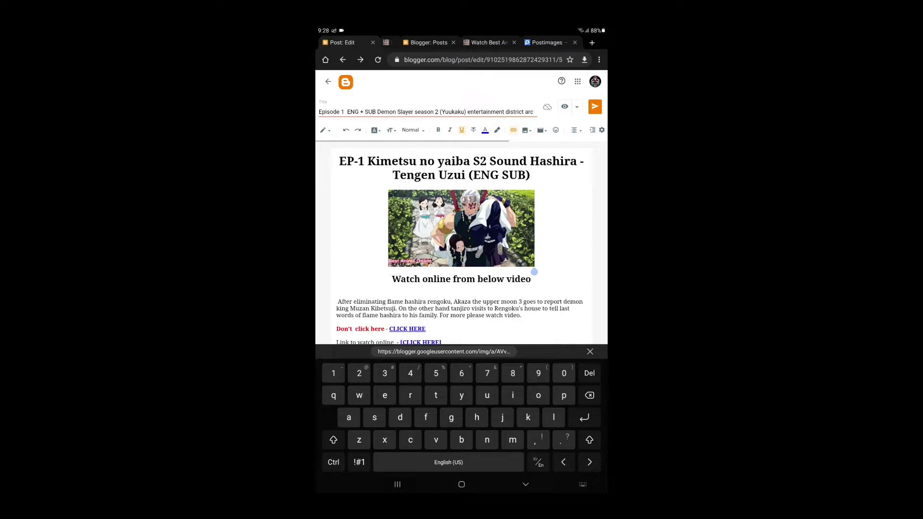
- Load the copied googleusercontent image address in a new Chrome tab
left_click(591, 42)
left_click(442, 59)
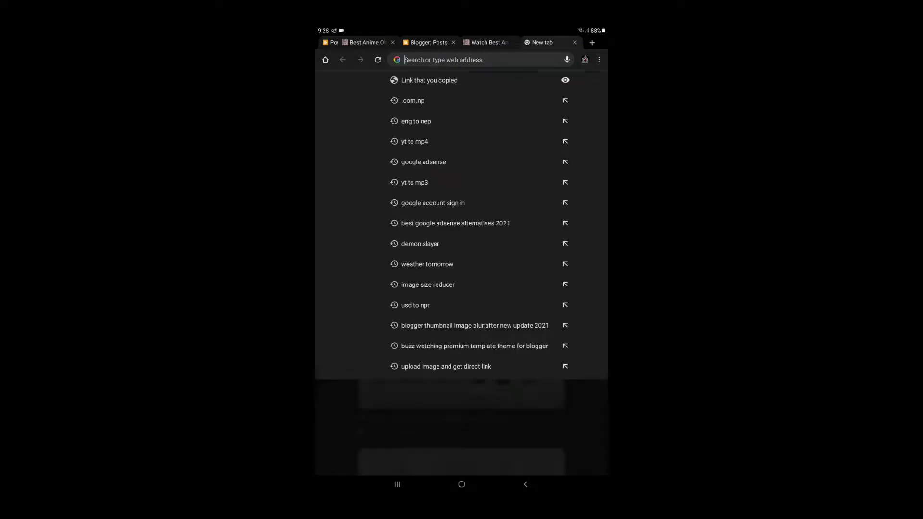
left_click(405, 69)
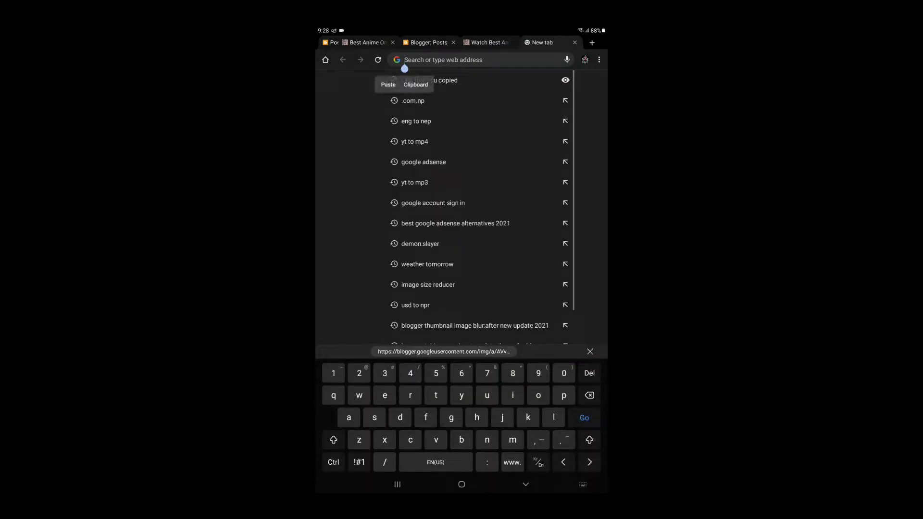
left_click(386, 85)
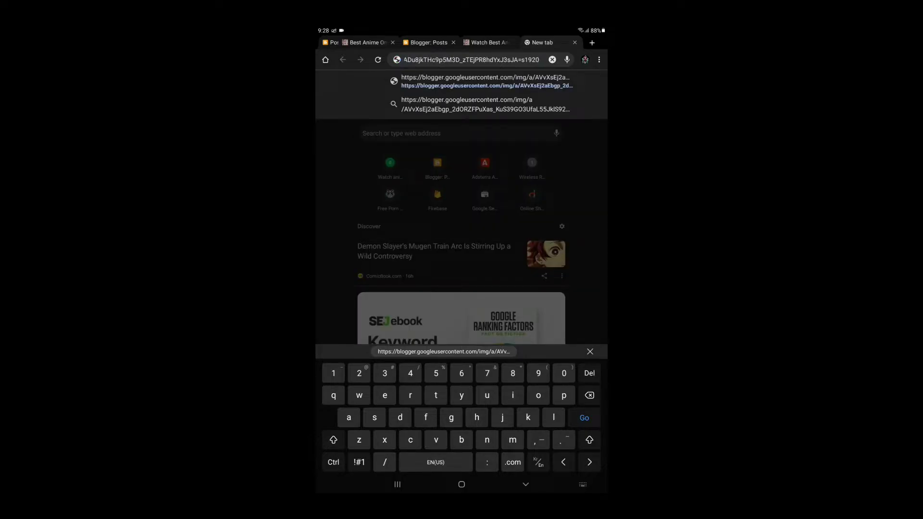
left_click(585, 417)
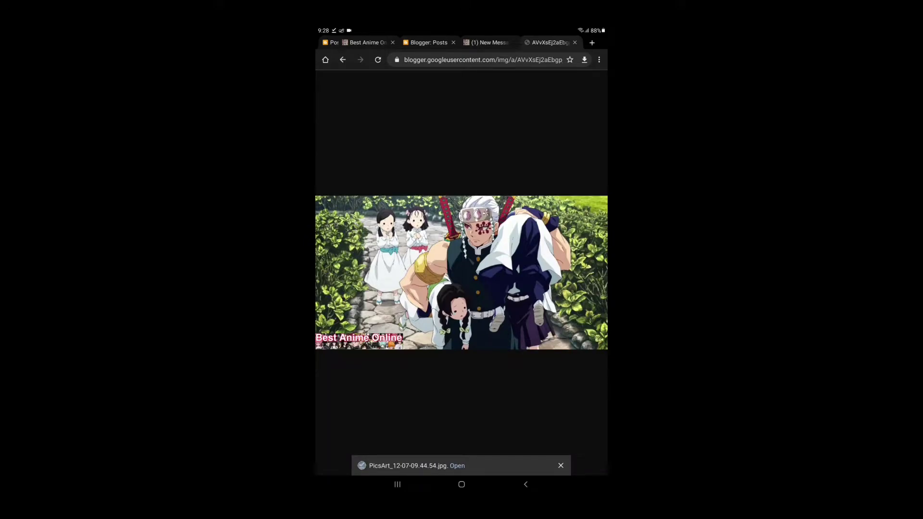
scroll(433, 42, "right", 2)
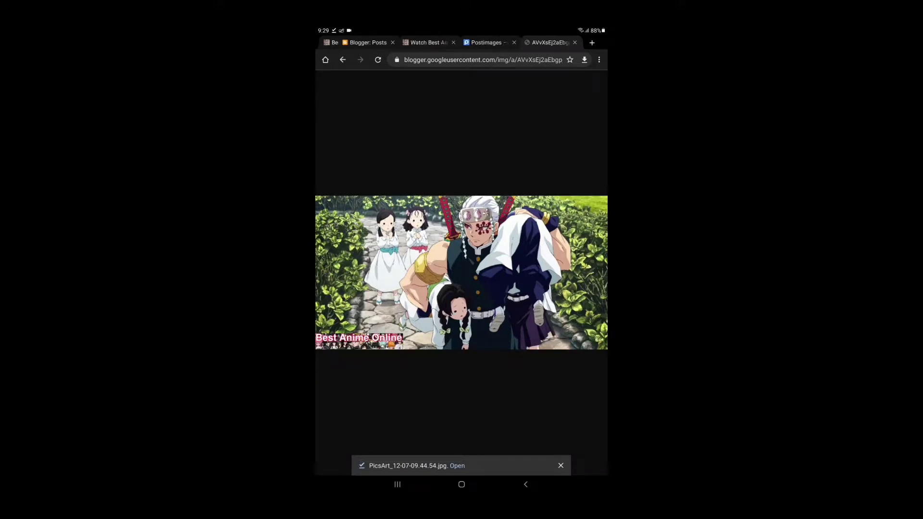
- Upload PicsArt_12-07-09.44.54.jpg from Recent files on postimages.org
left_click(487, 42)
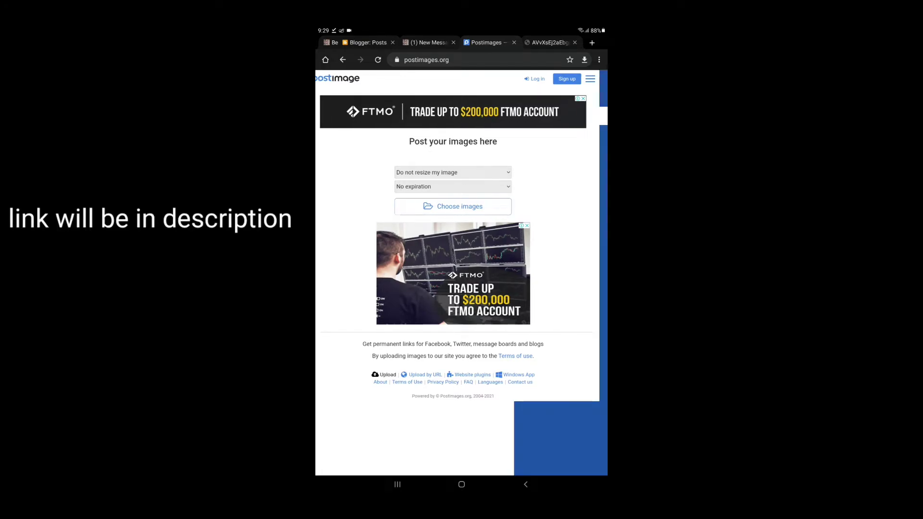
left_click(461, 206)
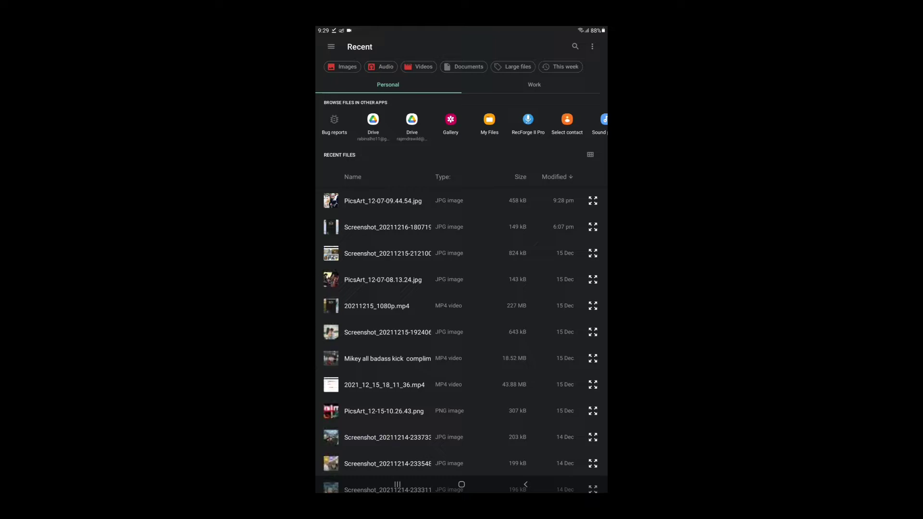
left_click(383, 201)
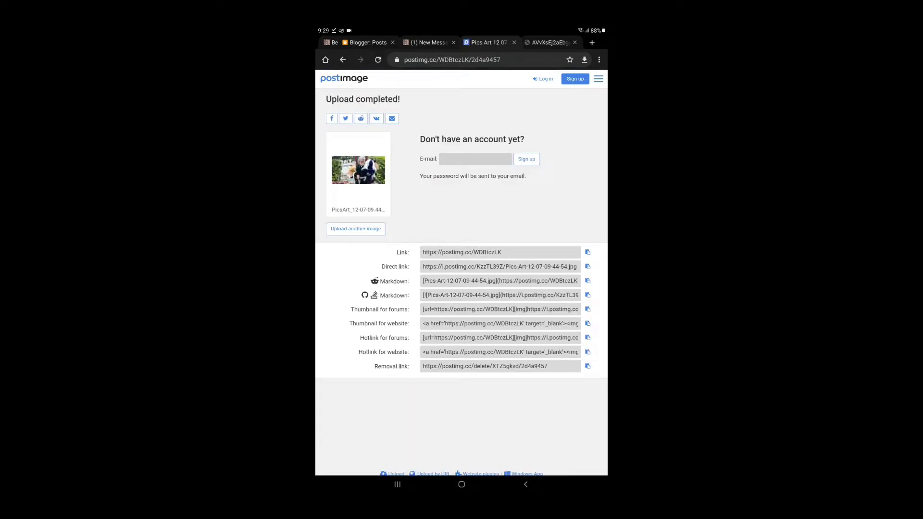
- Copy the i.postimg.cc direct link, close the image tab, and return to 'Post: Edit'
left_click(587, 266)
left_click(574, 41)
left_click(342, 42)
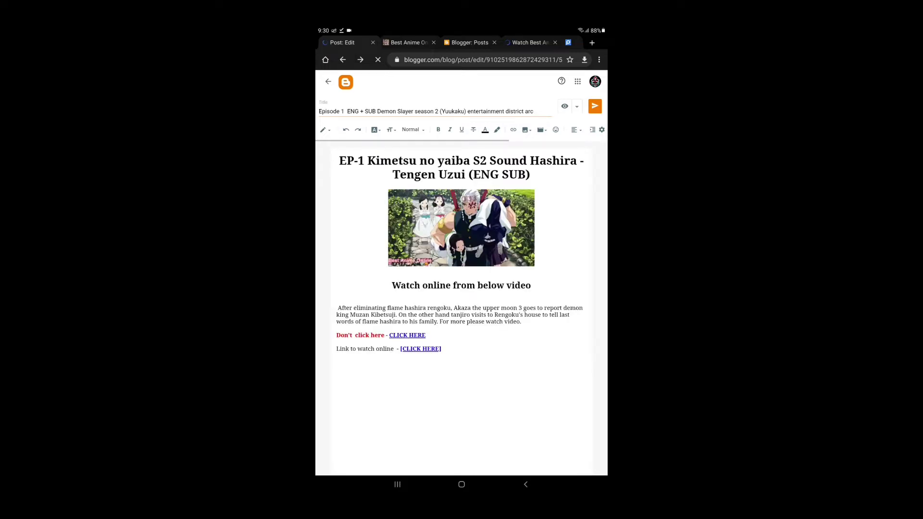
- Delete the Episode 1 post's old cover image, leaving the caret under the heading
left_click(534, 272)
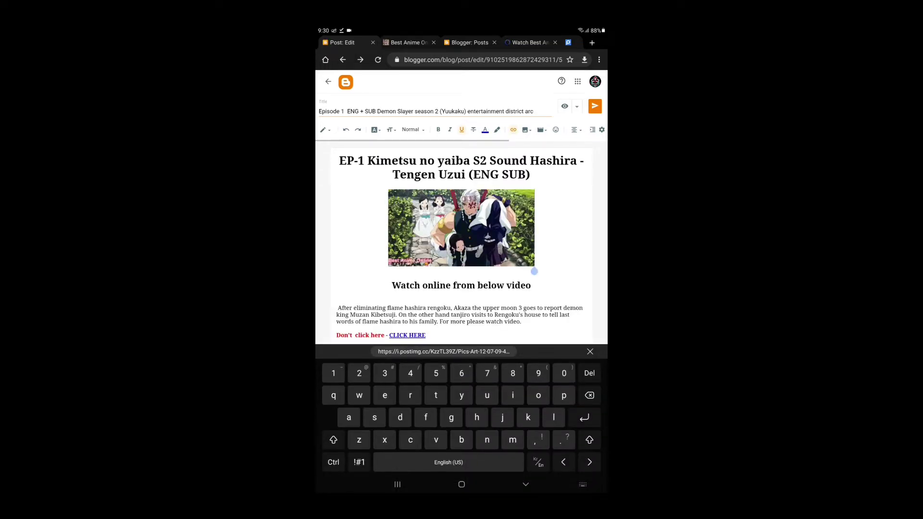
left_click(590, 395)
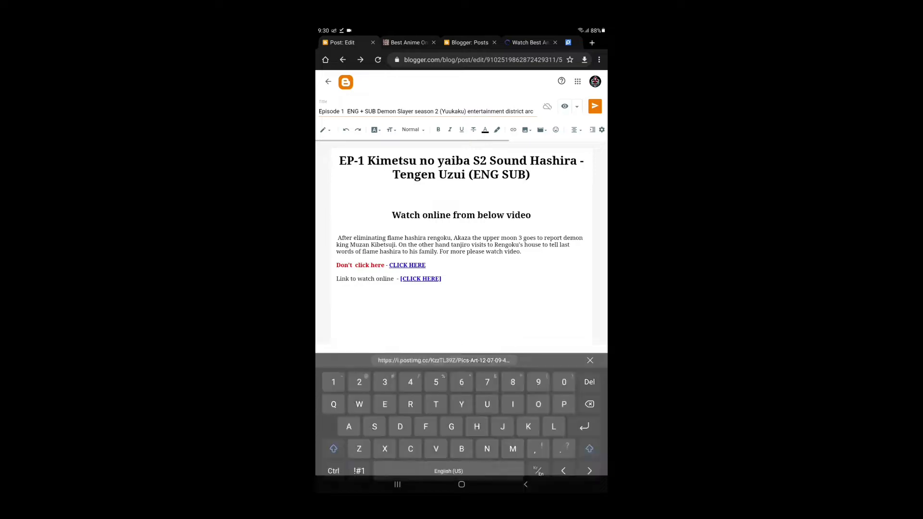
left_click(512, 130)
key("Escape")
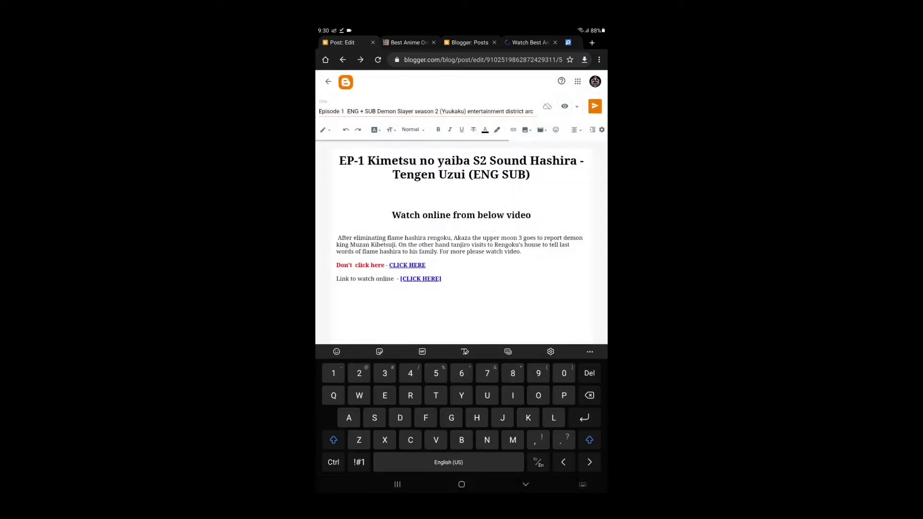
left_click(461, 196)
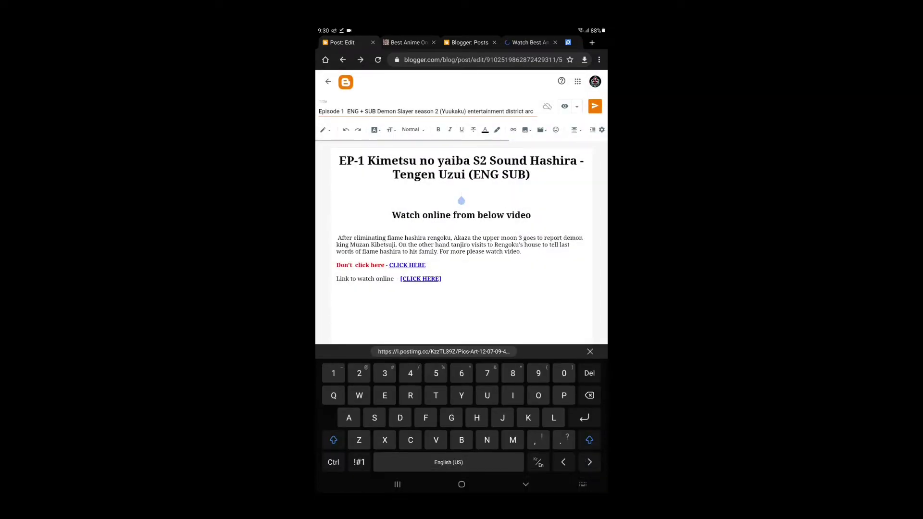
- Insert the picture By URL using the pasted i.postimg.cc direct link
left_click(526, 129)
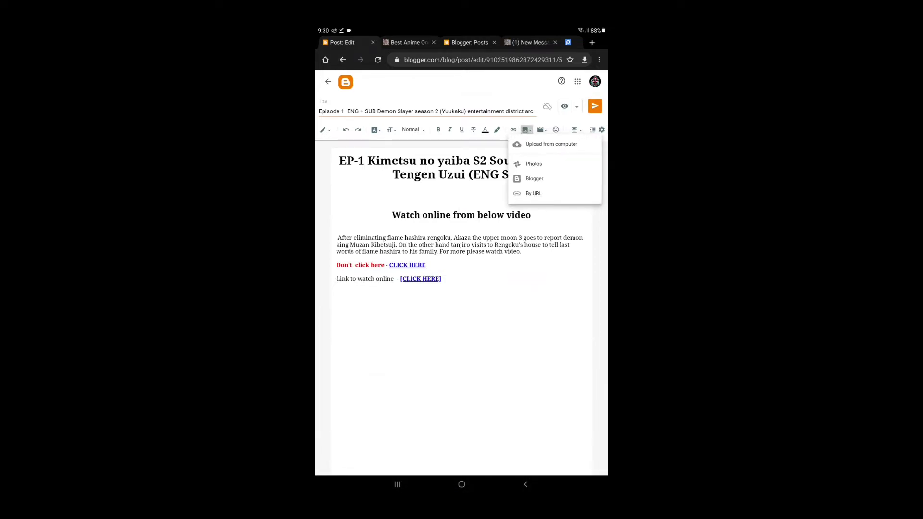
left_click(533, 193)
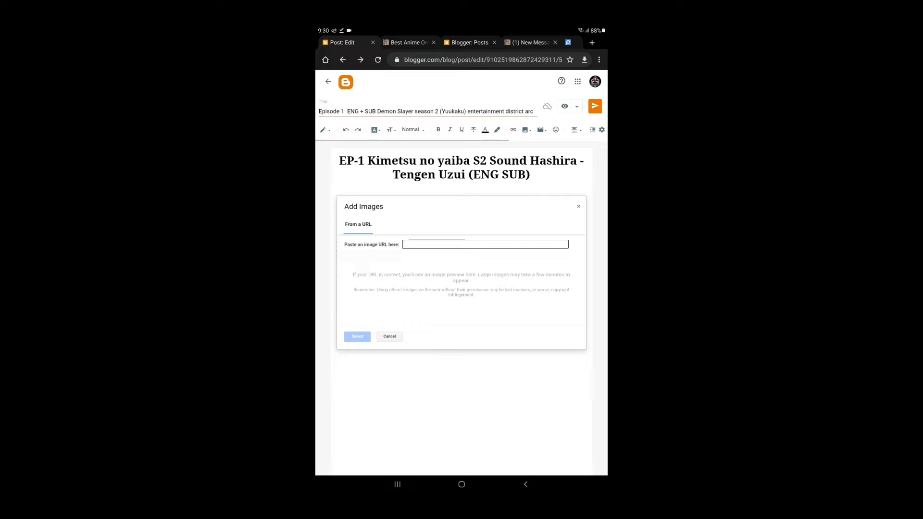
left_click(484, 245)
left_click(402, 231)
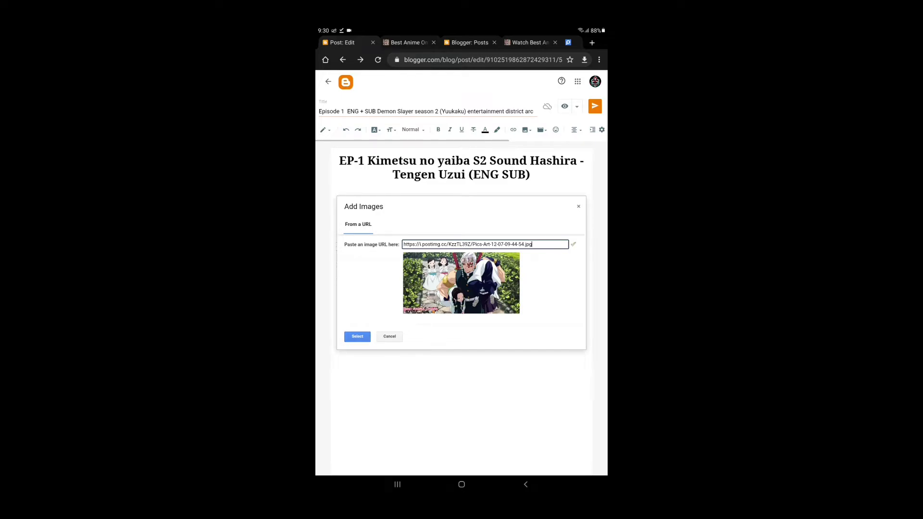
left_click(358, 336)
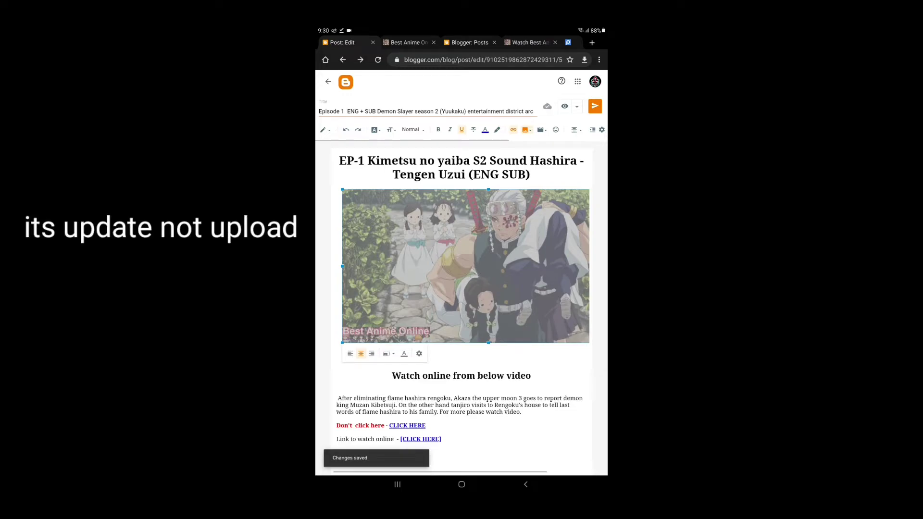
- Check the blog homepage thumbnails, close it and the editor, then open the Tokyo Revengers blog
left_click(409, 42)
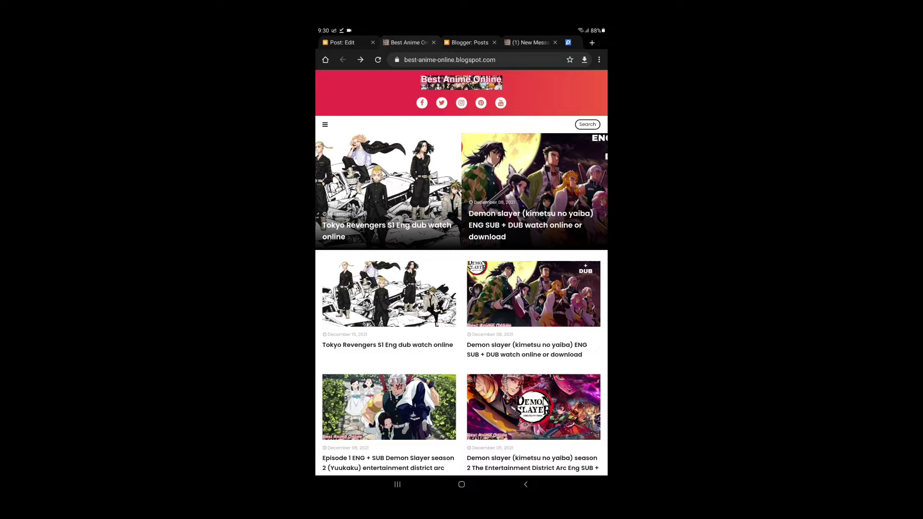
left_click(434, 42)
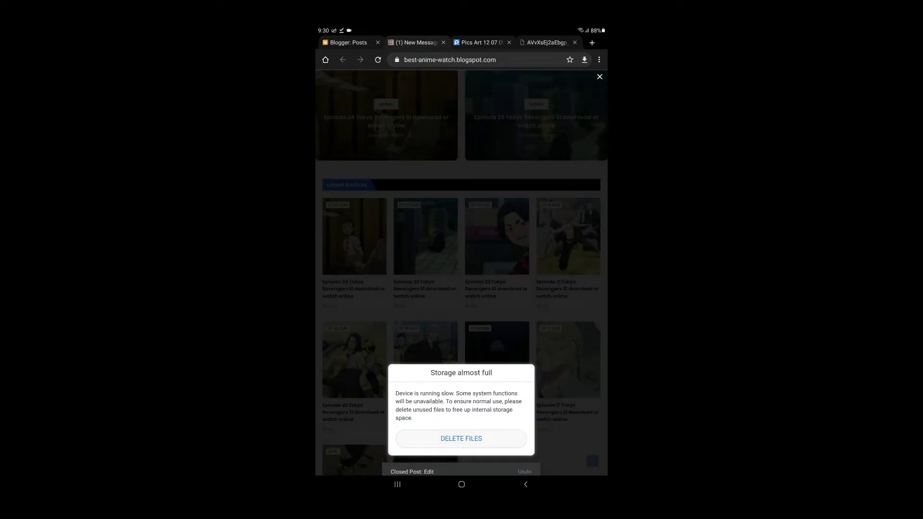
left_click(461, 439)
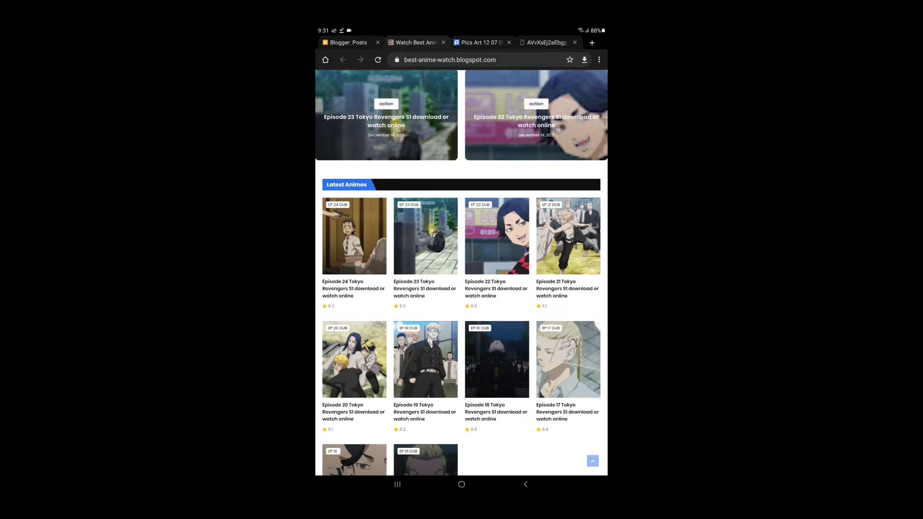
scroll(461, 289, "up", 1)
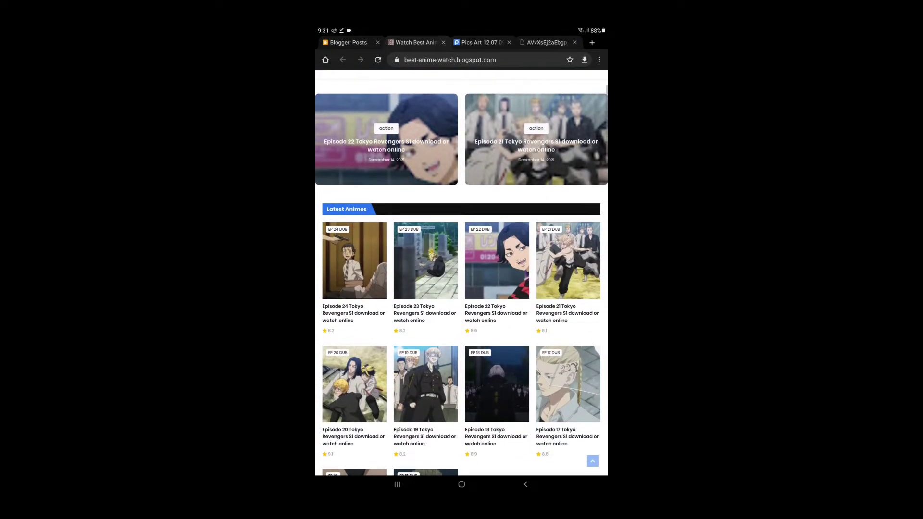
- Open the Episode 23 Tokyo Revengers post and erase a stray typed letter
left_click(352, 41)
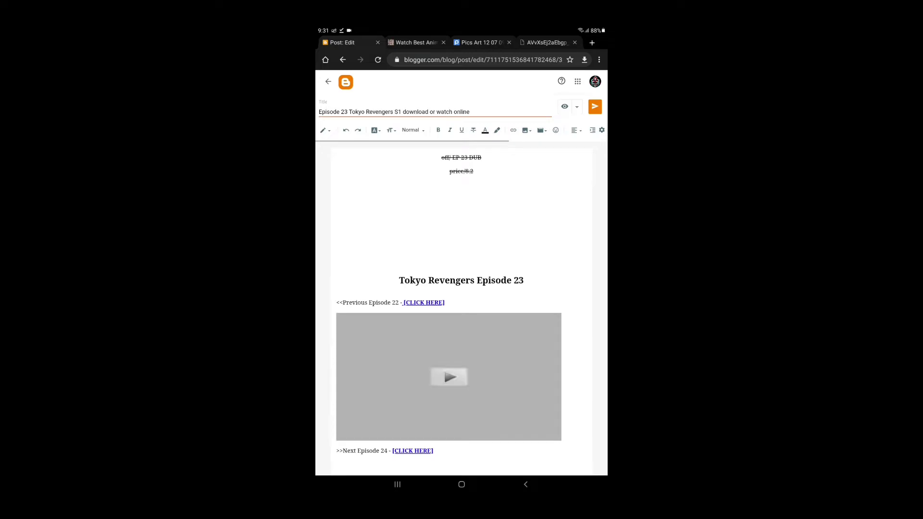
left_click(534, 266)
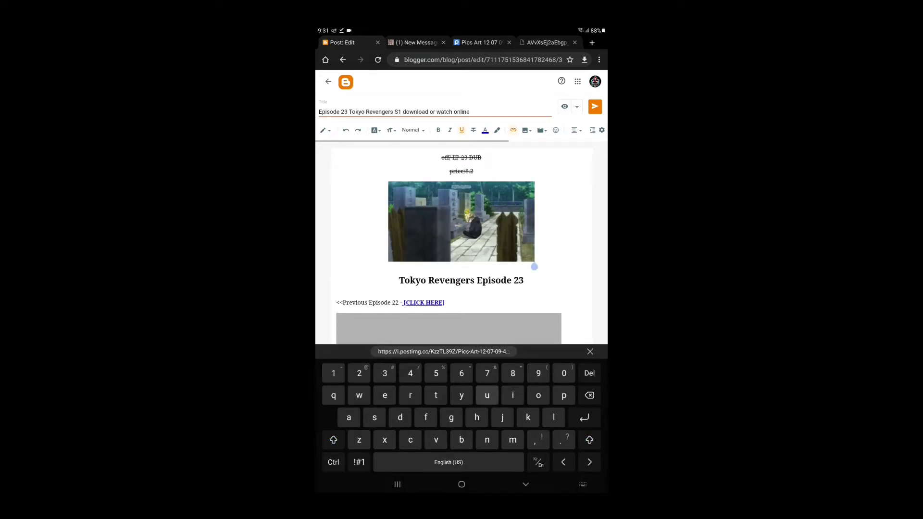
type("u")
key("BackSpace")
key("BackSpace")
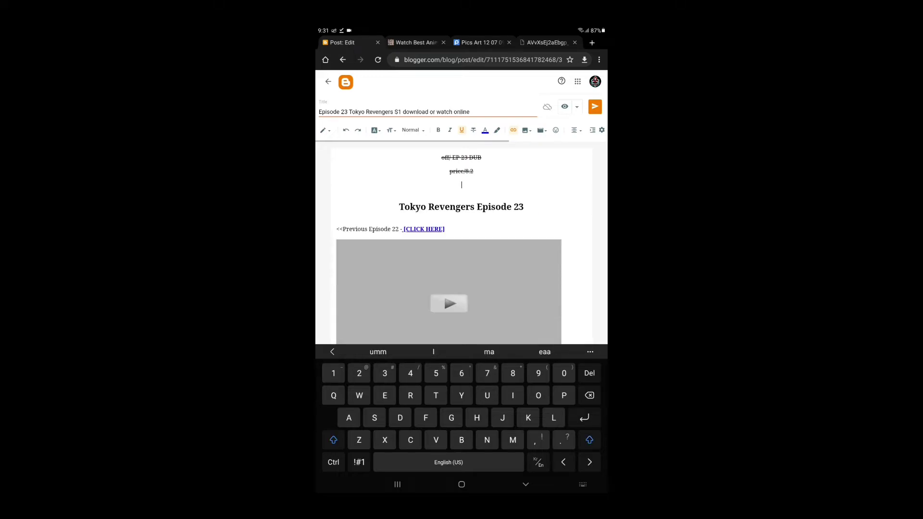
- Restore the deleted cover image and open its current googleusercontent link address
left_click(346, 130)
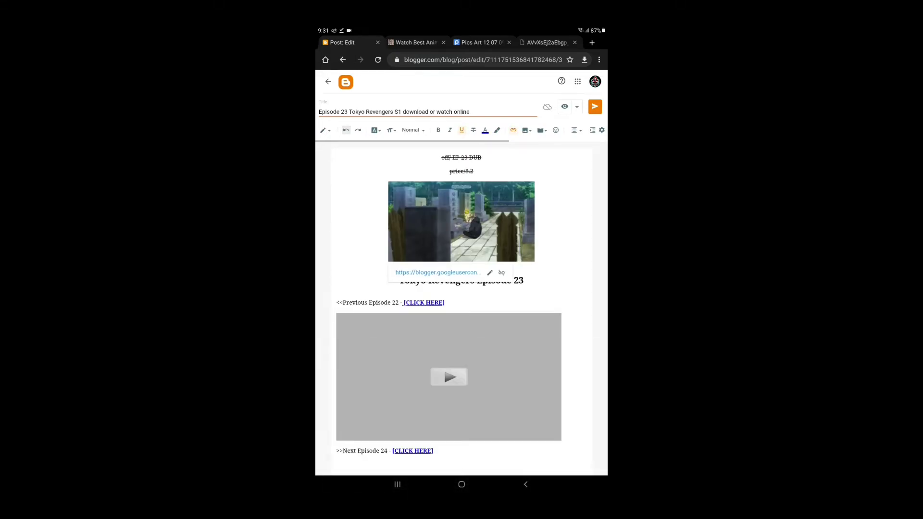
left_click(489, 273)
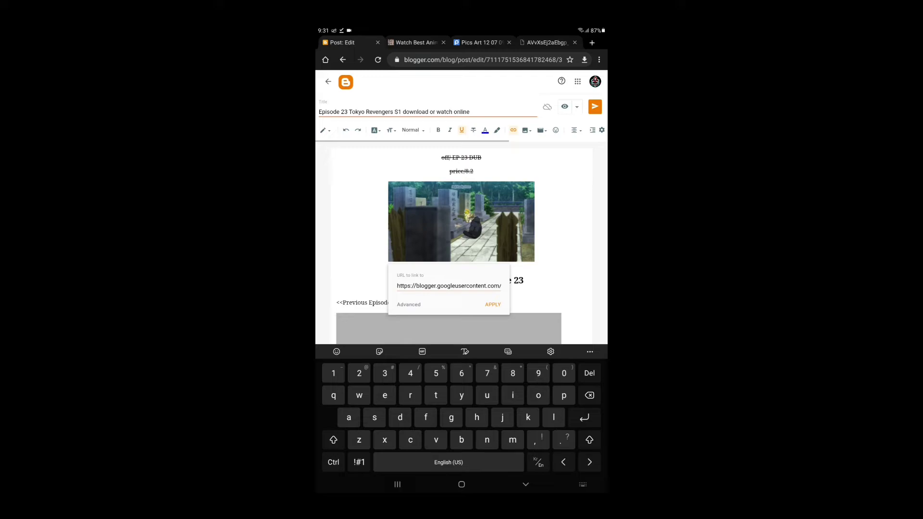
double_click(449, 285)
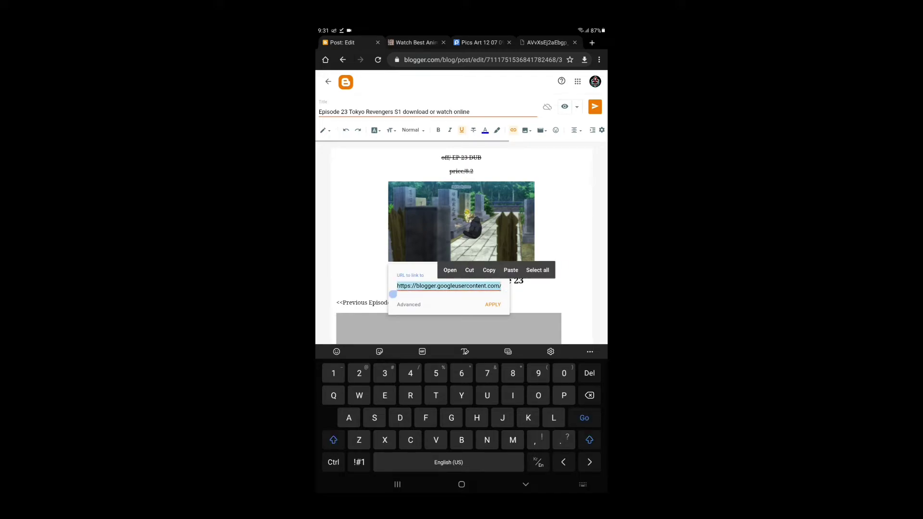
left_click(450, 270)
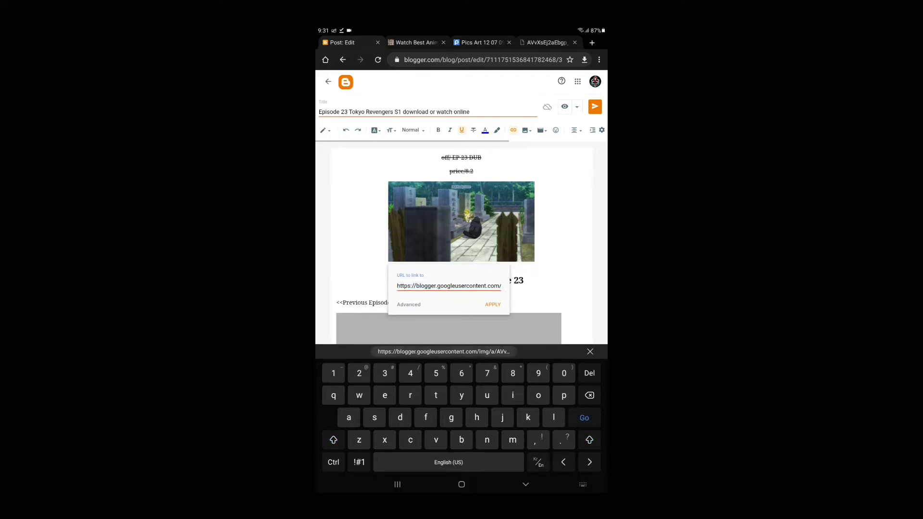